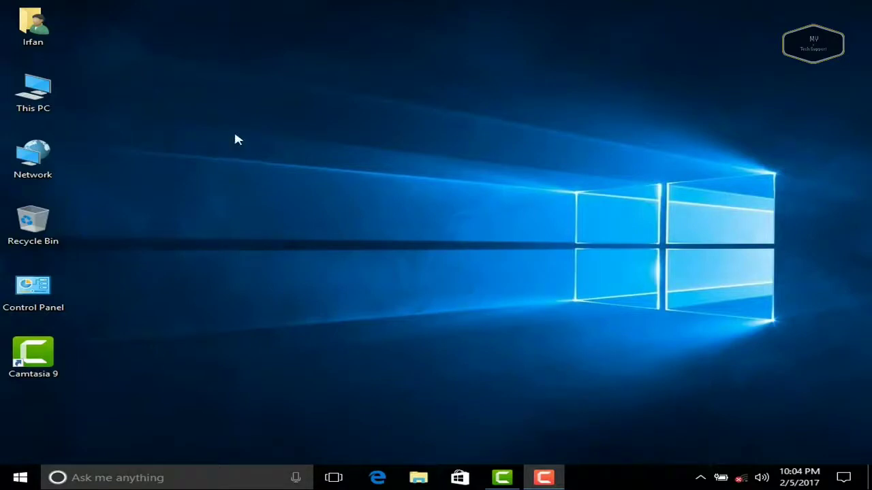
# Step: Refresh the desktop and show the hidden notification area icons
pyautogui.rightClick(235, 138)
pyautogui.click(283, 172)
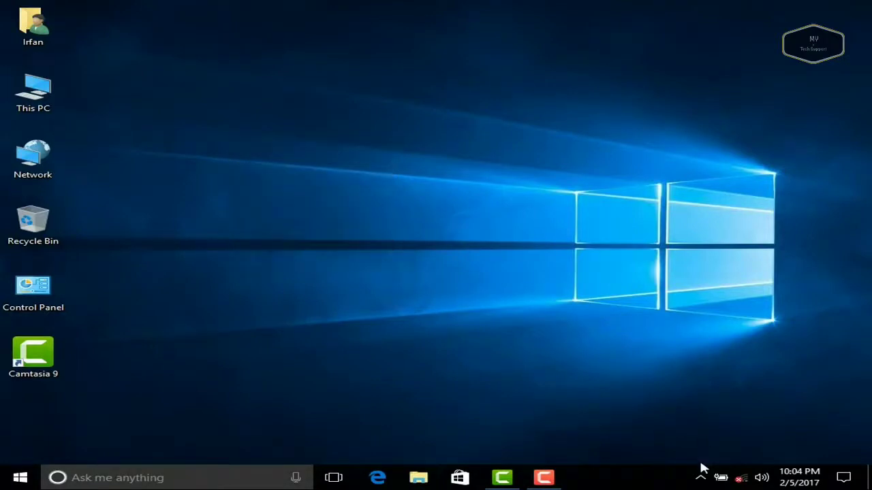
pyautogui.click(700, 478)
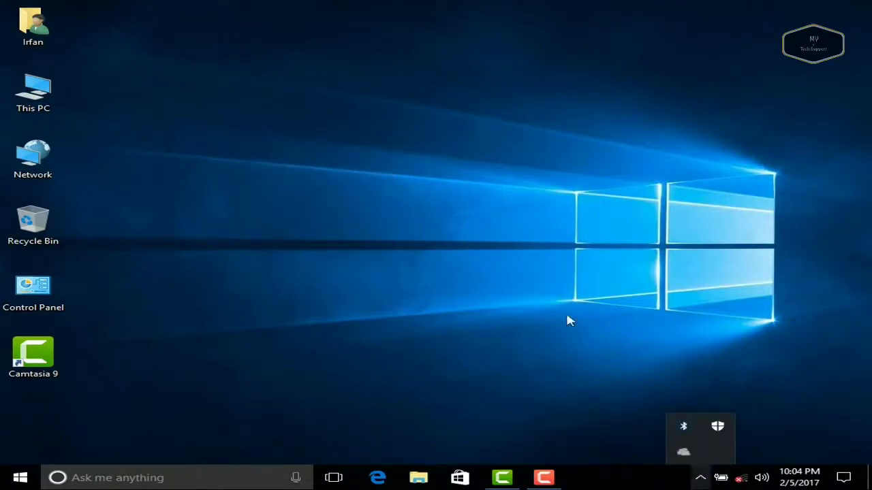
# Step: Open the desktop's display settings and check the available orientation options, keeping Landscape
pyautogui.rightClick(414, 275)
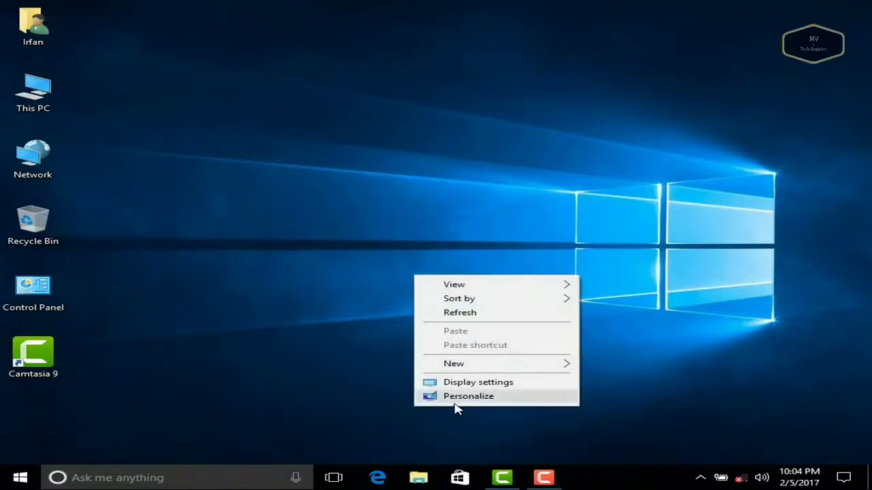
pyautogui.click(458, 382)
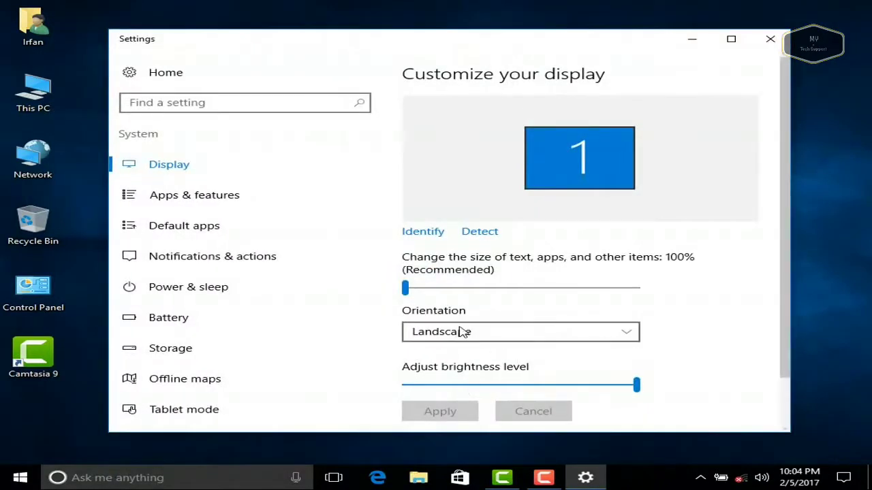
pyautogui.click(486, 335)
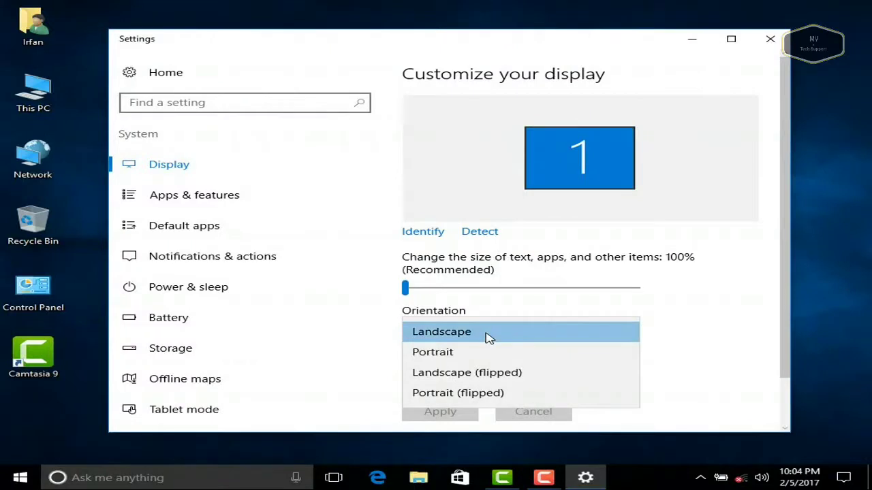
pyautogui.click(489, 336)
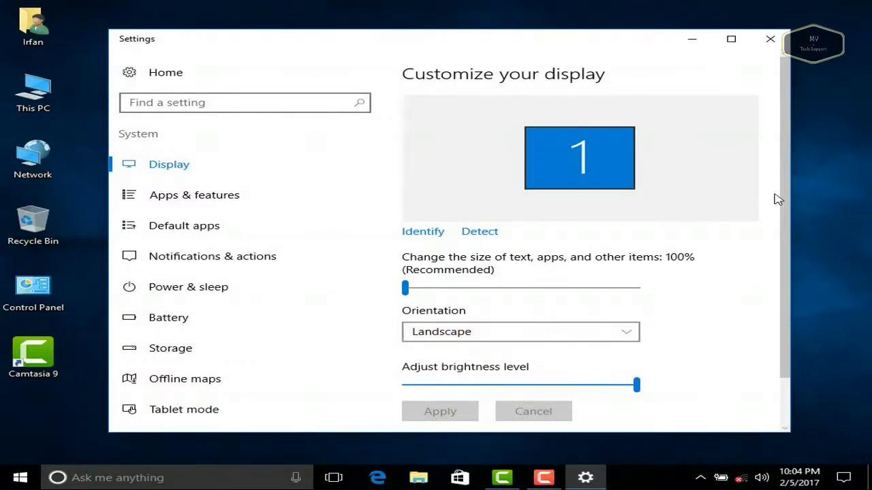
# Step: Check the available screen resolutions in the advanced display settings, keeping 1024 × 768, and close Settings
pyautogui.moveTo(780, 197); pyautogui.dragTo(781, 268)
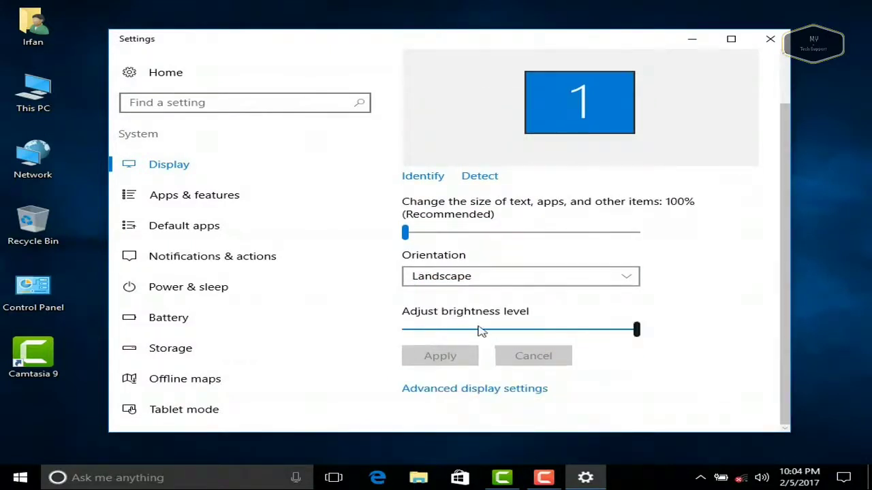
pyautogui.click(486, 388)
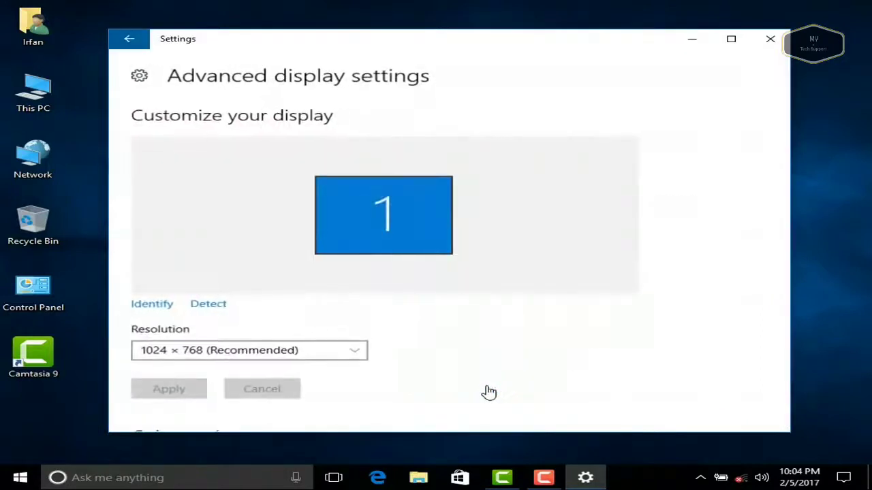
pyautogui.click(331, 356)
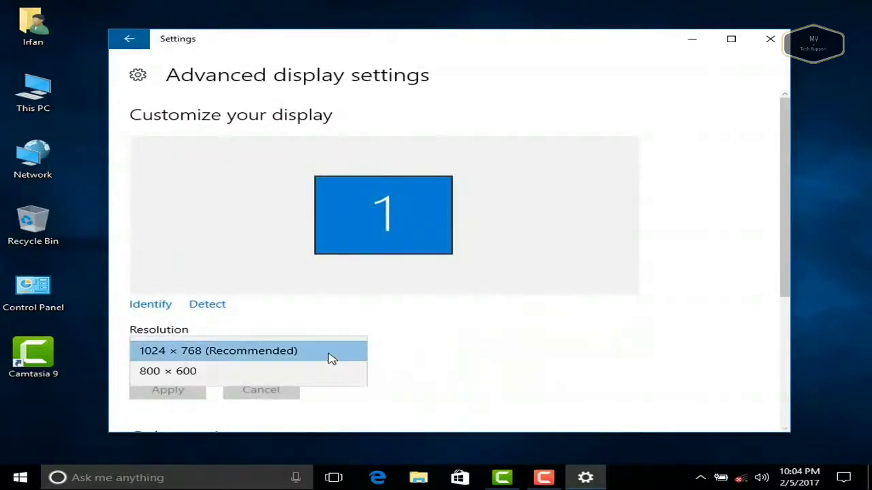
pyautogui.click(330, 357)
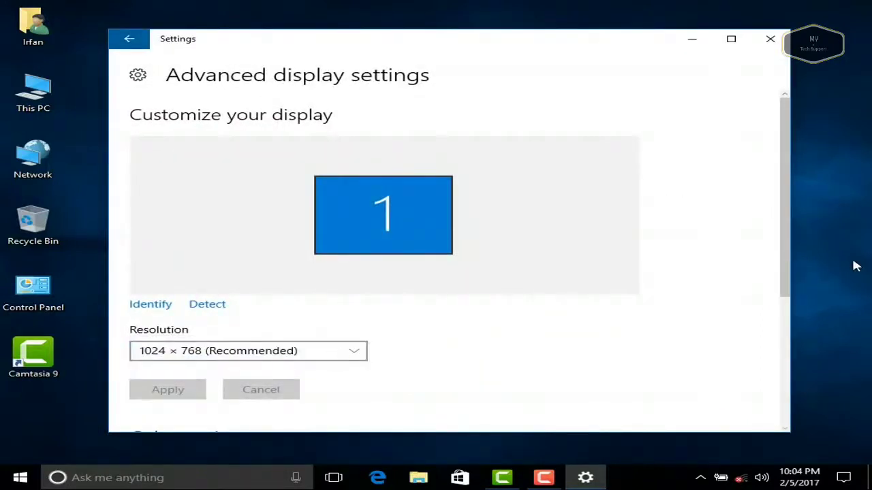
pyautogui.moveTo(788, 259)
pyautogui.mouseDown()
pyautogui.moveTo(792, 380)
pyautogui.moveTo(784, 245)
pyautogui.mouseUp()
pyautogui.click(770, 39)
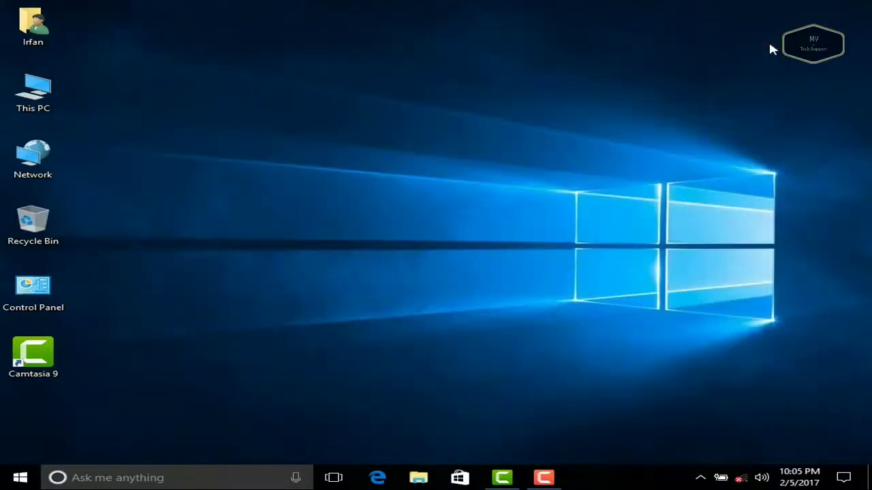
# Step: Refresh the desktop, view the background personalization settings, and close them
pyautogui.rightClick(317, 96)
pyautogui.click(362, 130)
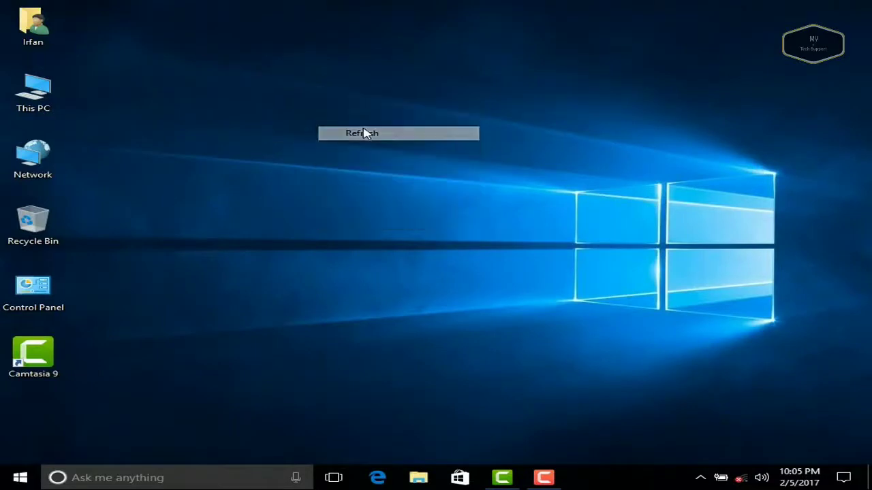
pyautogui.rightClick(363, 130)
pyautogui.click(433, 252)
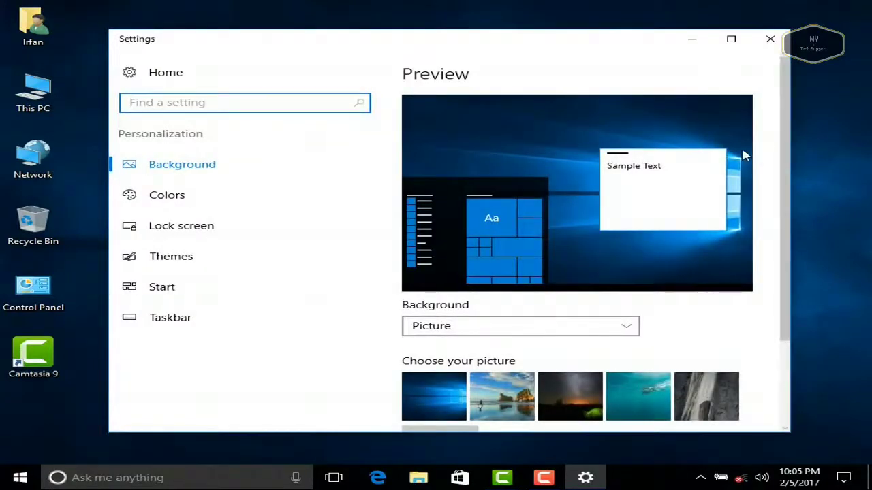
pyautogui.click(771, 40)
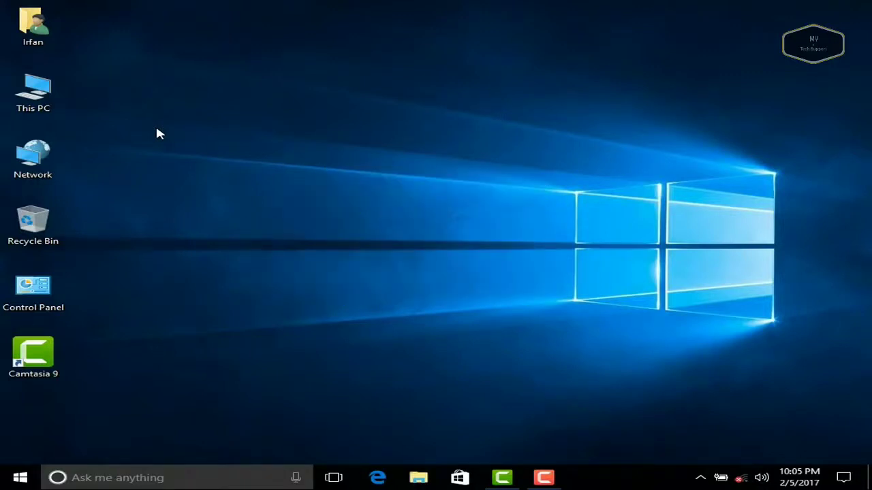
# Step: Refresh the desktop, open Device Manager from This PC's system properties, and expand the Display adapters category
pyautogui.rightClick(204, 116)
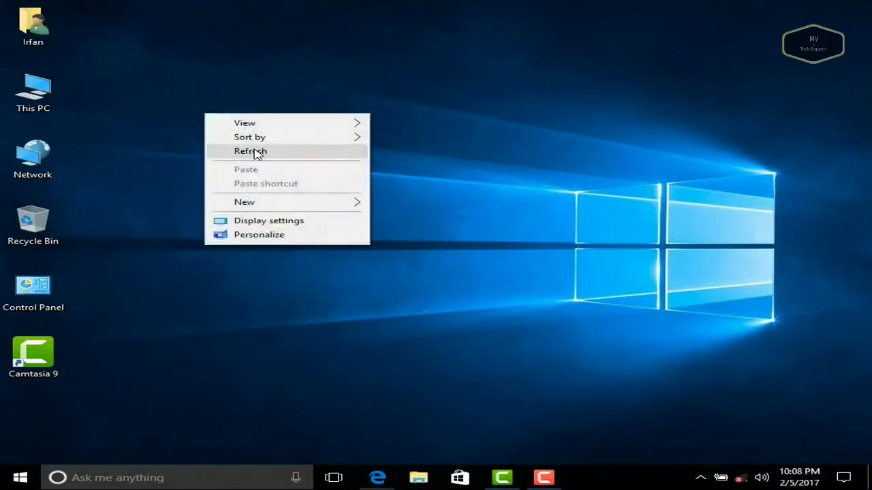
pyautogui.click(254, 150)
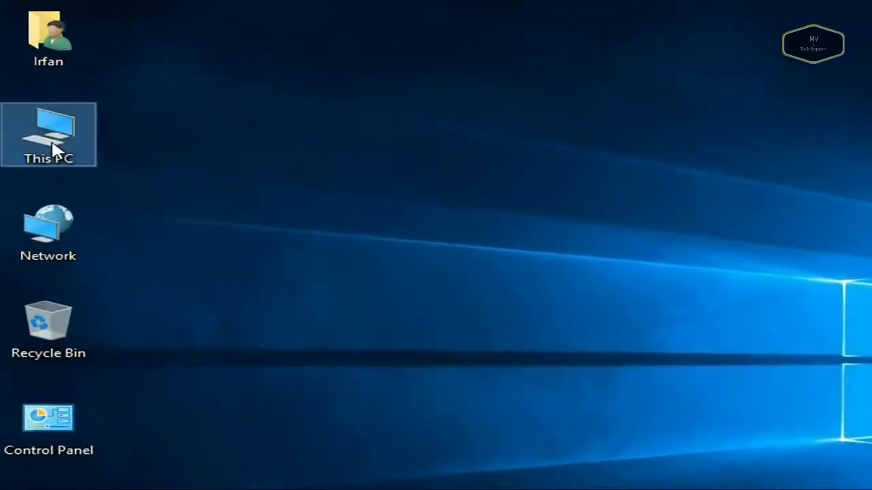
pyautogui.rightClick(53, 149)
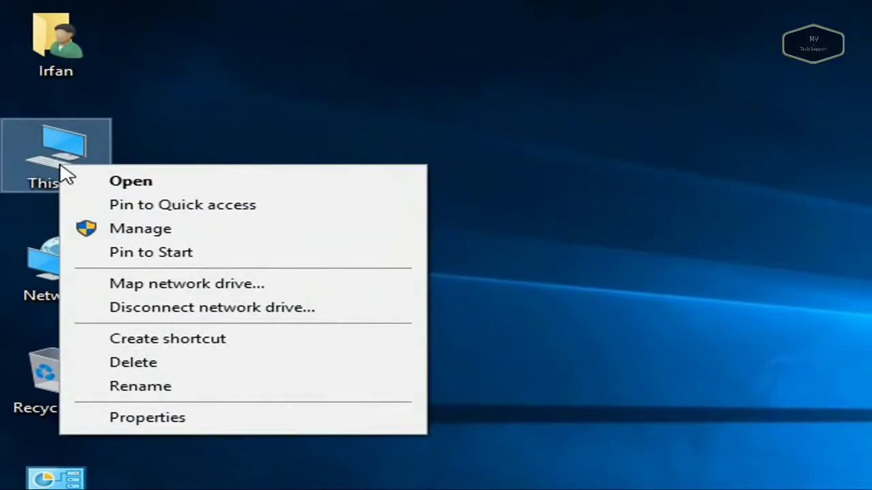
pyautogui.click(172, 419)
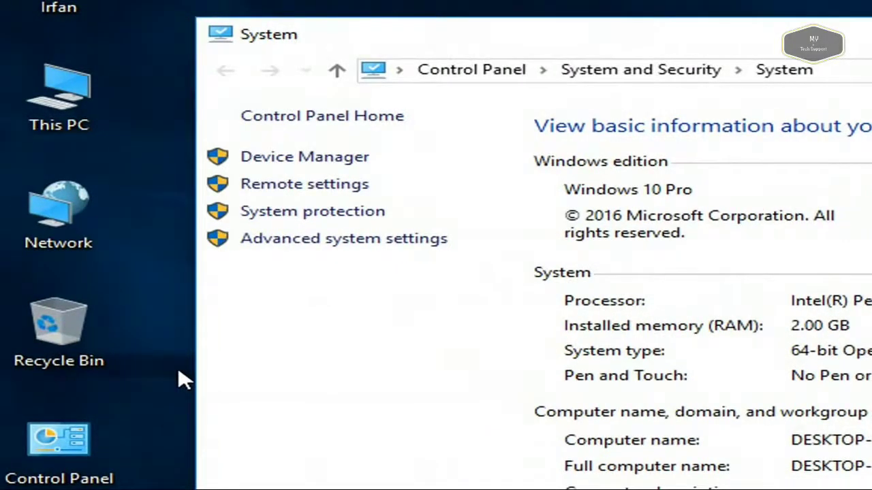
pyautogui.click(306, 159)
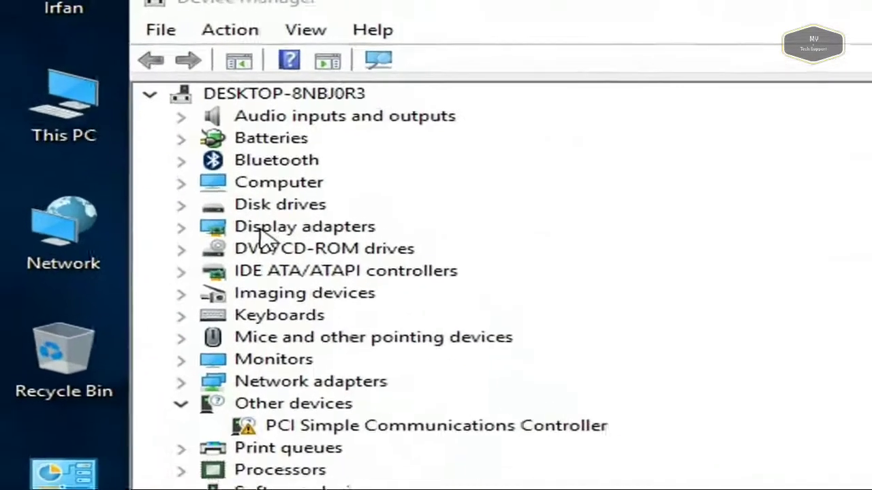
pyautogui.click(273, 238)
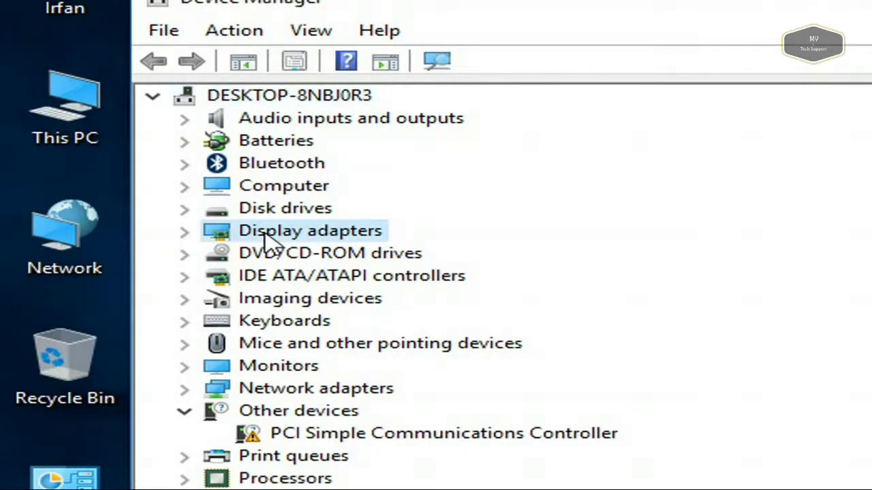
pyautogui.doubleClick(281, 233)
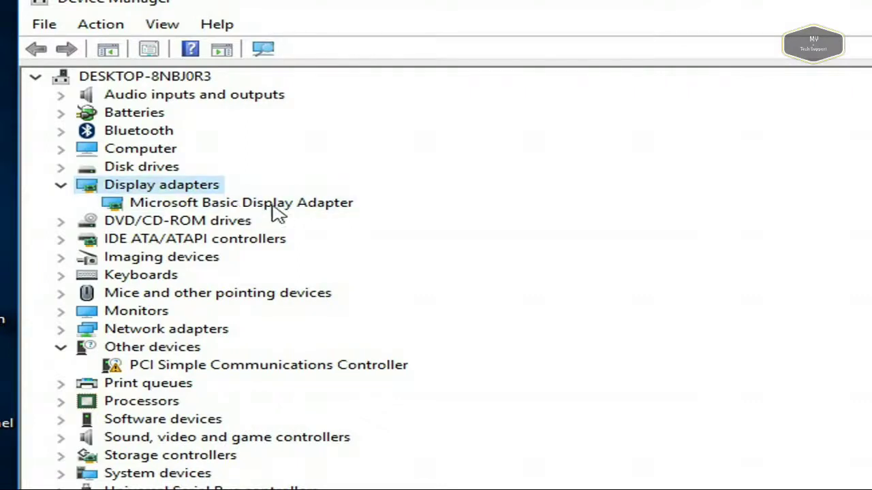
# Step: Update the Microsoft Basic Display Adapter driver using the automatic search for updated driver software, and close the wizard when it finishes
pyautogui.click(246, 204)
pyautogui.click(244, 204)
pyautogui.rightClick(243, 205)
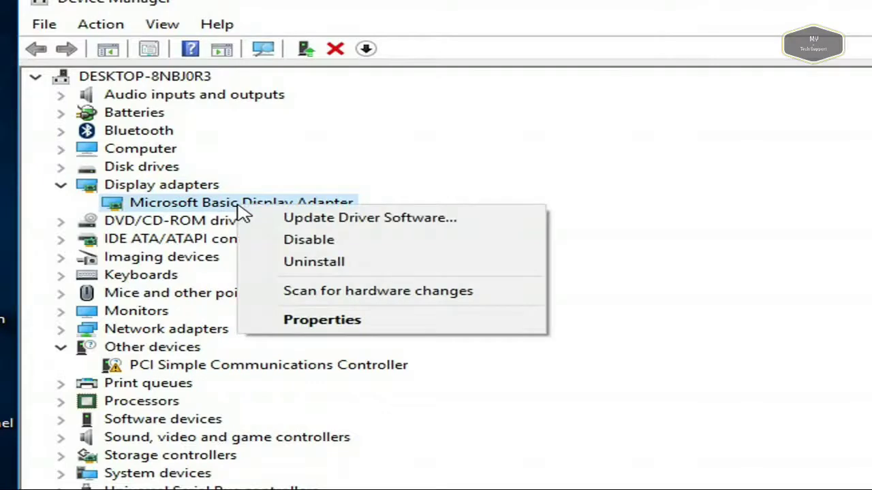
pyautogui.click(320, 229)
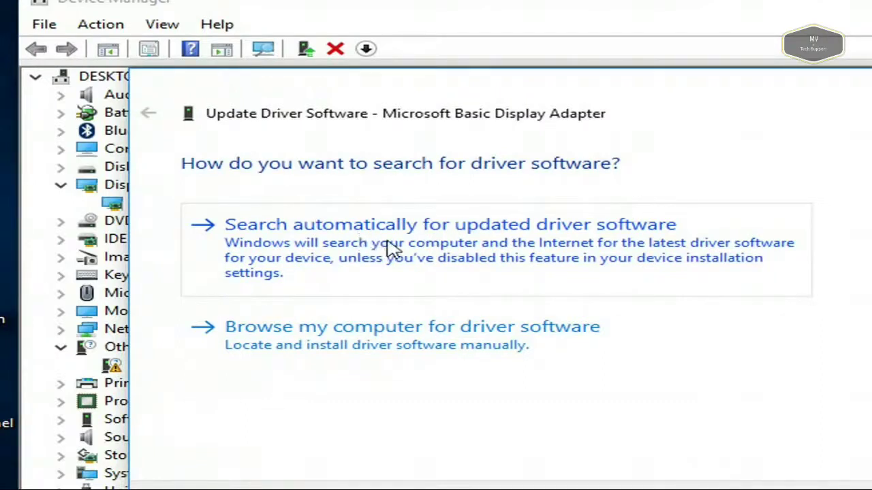
pyautogui.click(390, 246)
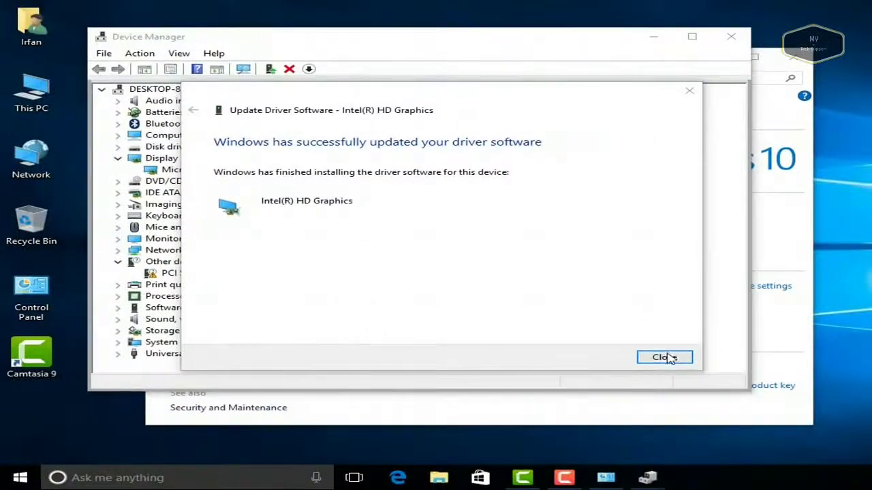
pyautogui.click(665, 357)
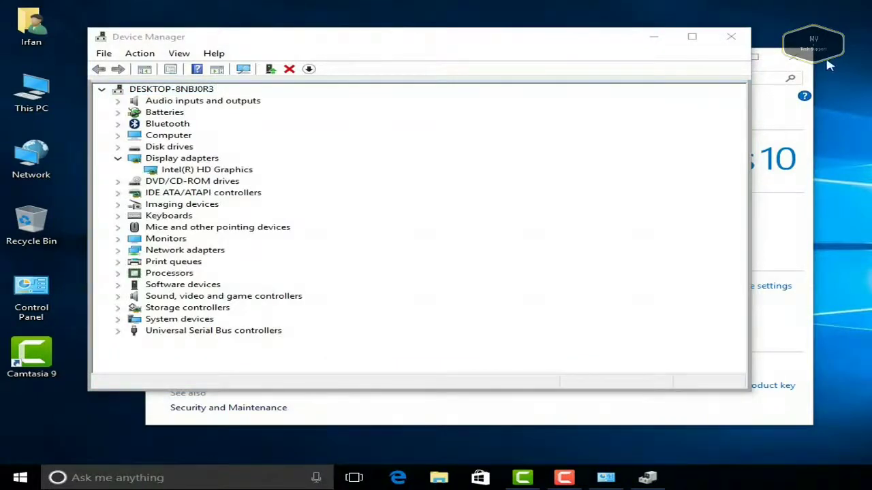
# Step: View the general and driver properties of the Intel(R) HD Graphics adapter, then close the properties, Device Manager and System windows
pyautogui.click(222, 171)
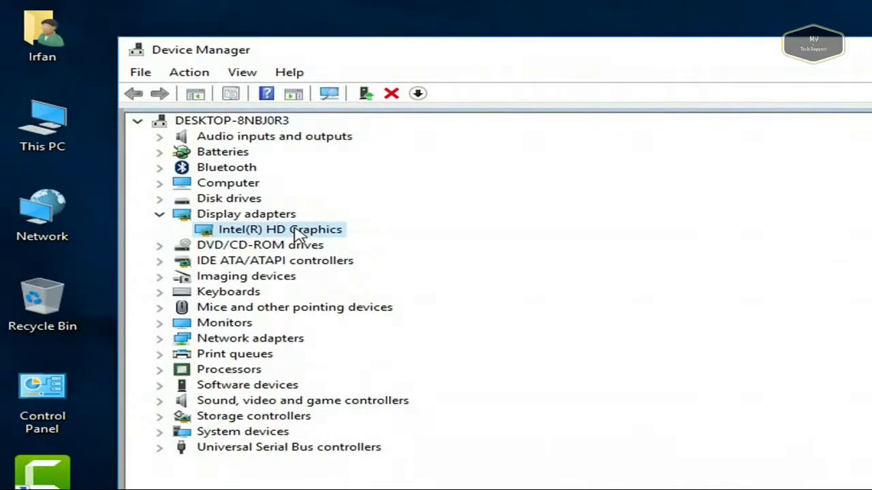
pyautogui.doubleClick(300, 234)
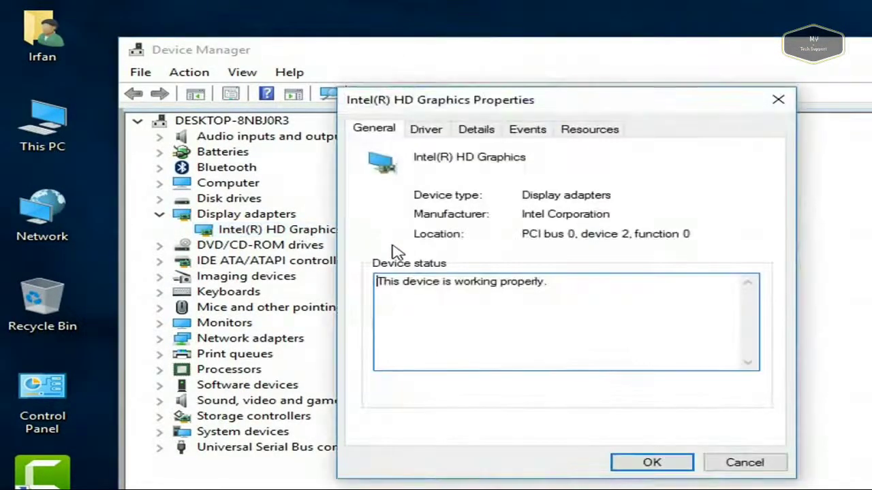
pyautogui.click(433, 131)
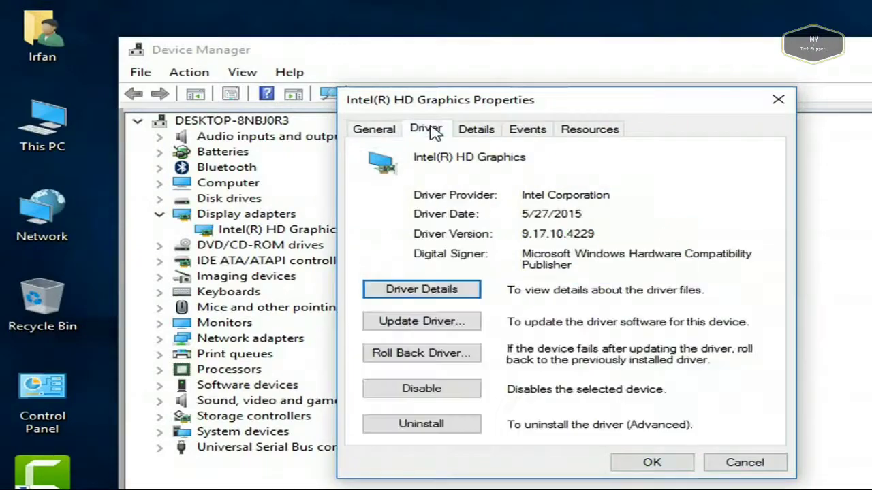
pyautogui.click(779, 102)
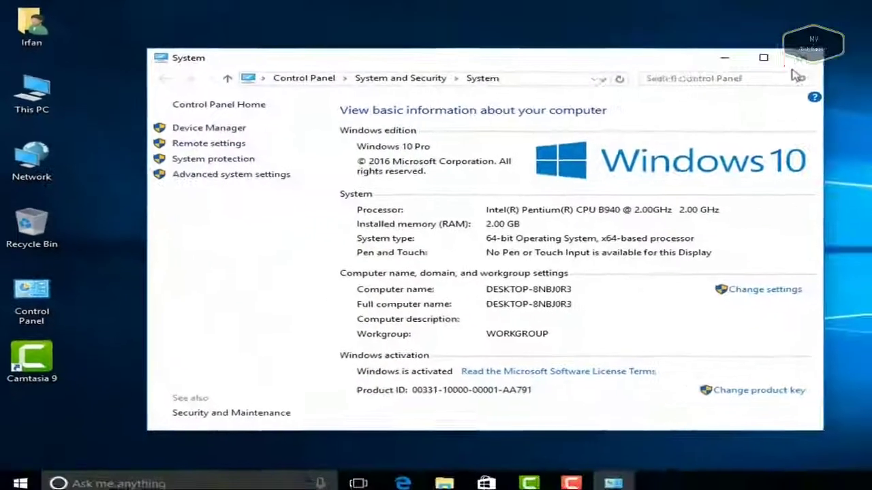
pyautogui.click(790, 57)
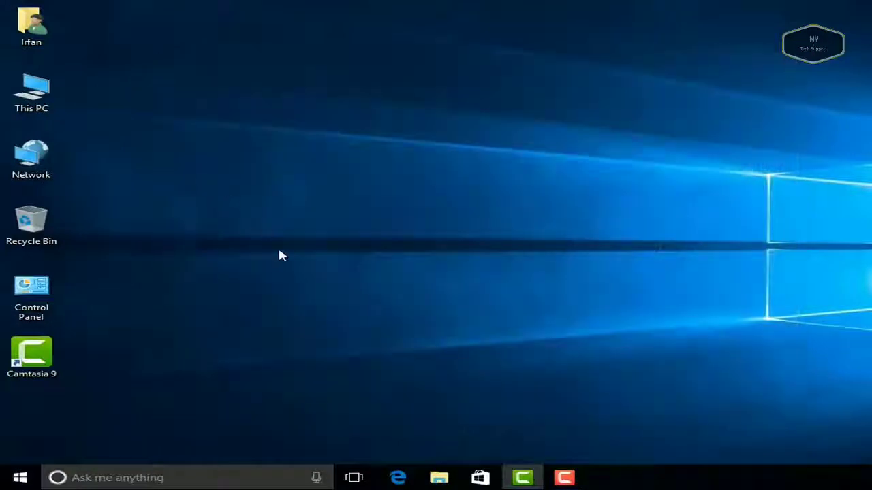
# Step: Clear any icon selection and refresh the desktop
pyautogui.click(54, 106)
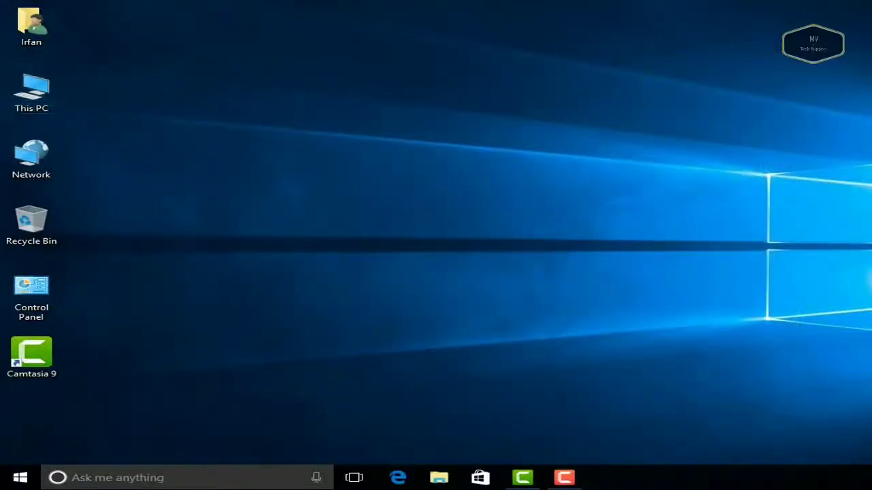
pyautogui.rightClick(243, 94)
pyautogui.click(266, 130)
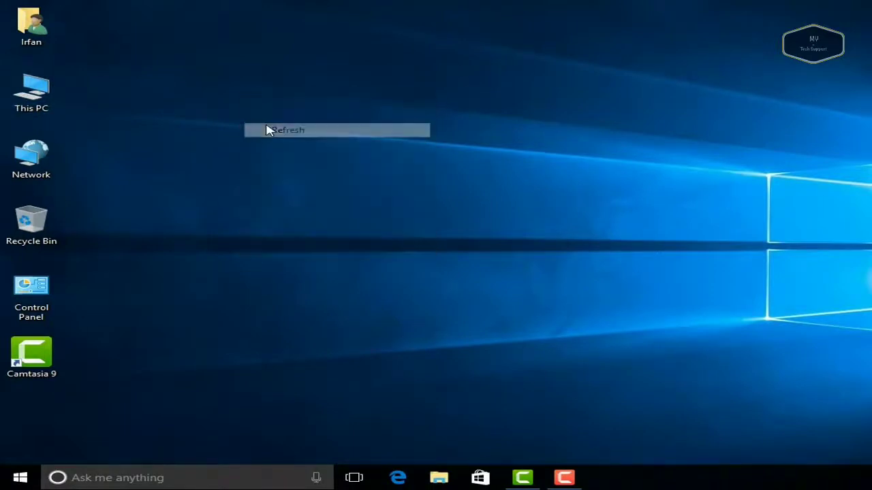
# Step: Open the advanced display settings from the desktop's display settings and view the list of available resolutions without changing it
pyautogui.rightClick(267, 127)
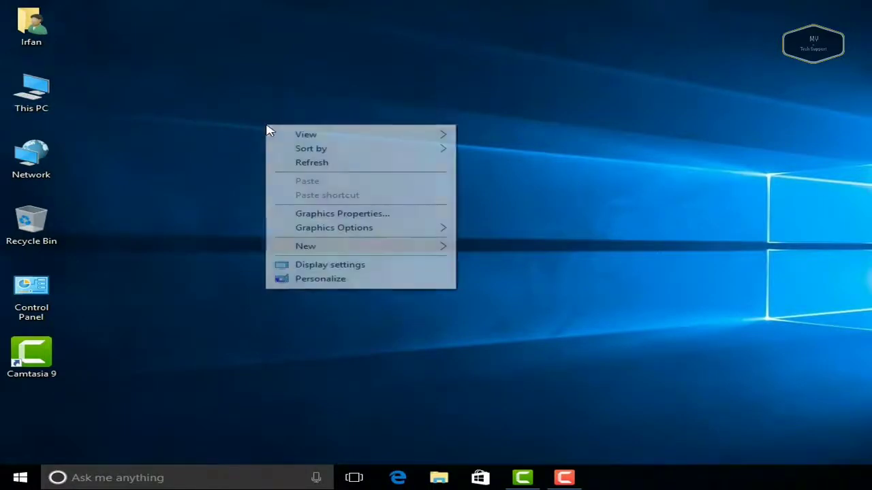
pyautogui.click(312, 266)
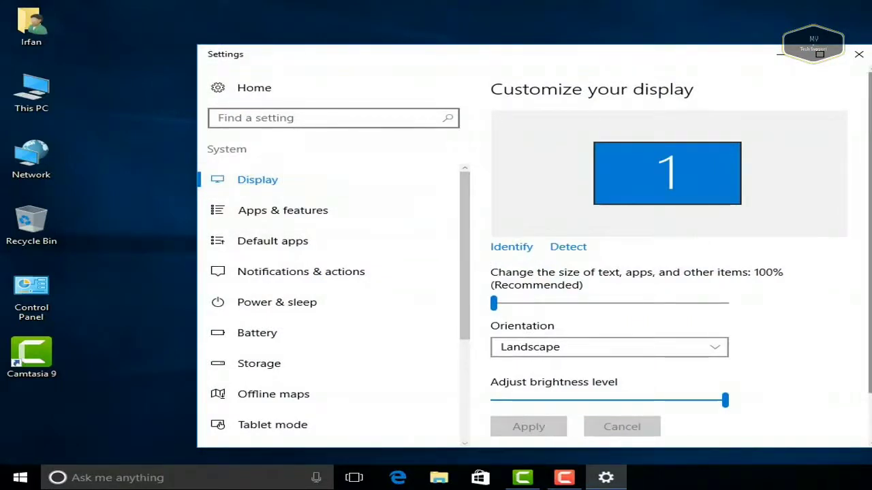
pyautogui.scroll(-1, 652, 237)
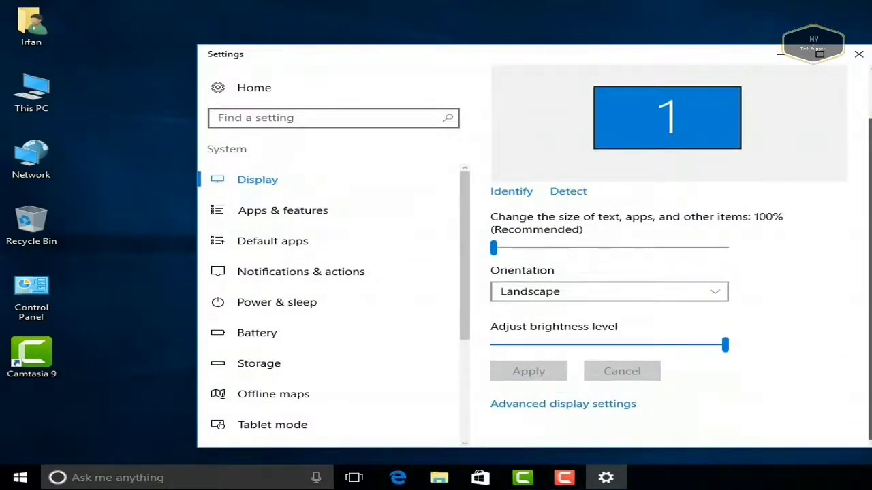
pyautogui.click(590, 405)
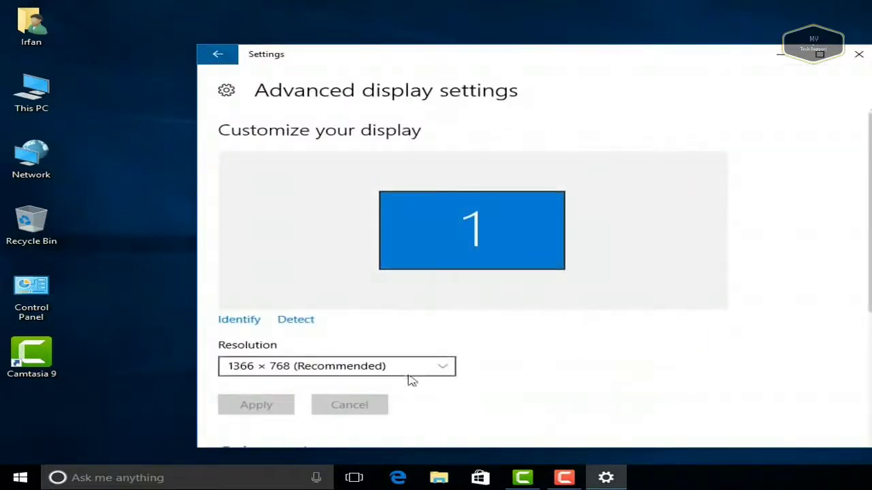
pyautogui.click(410, 368)
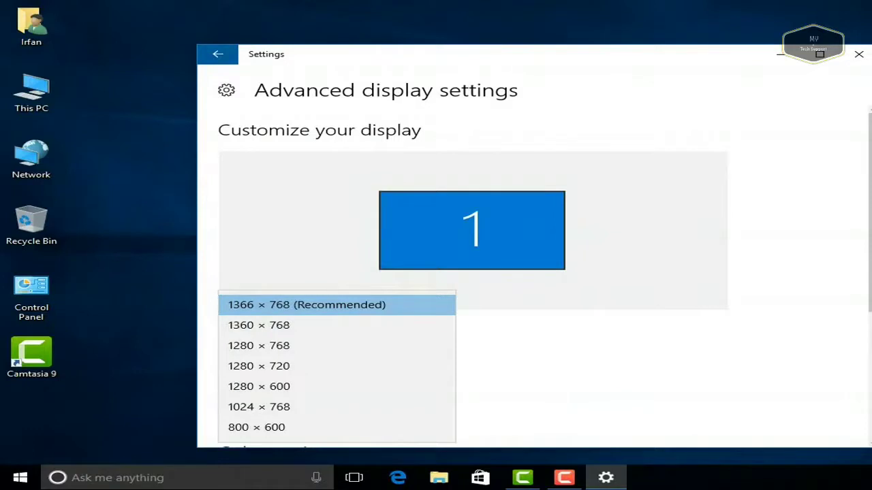
pyautogui.click(866, 332)
# Step: Open the display adapter properties from the related settings of the advanced display settings
pyautogui.scroll(-2, 866, 332)
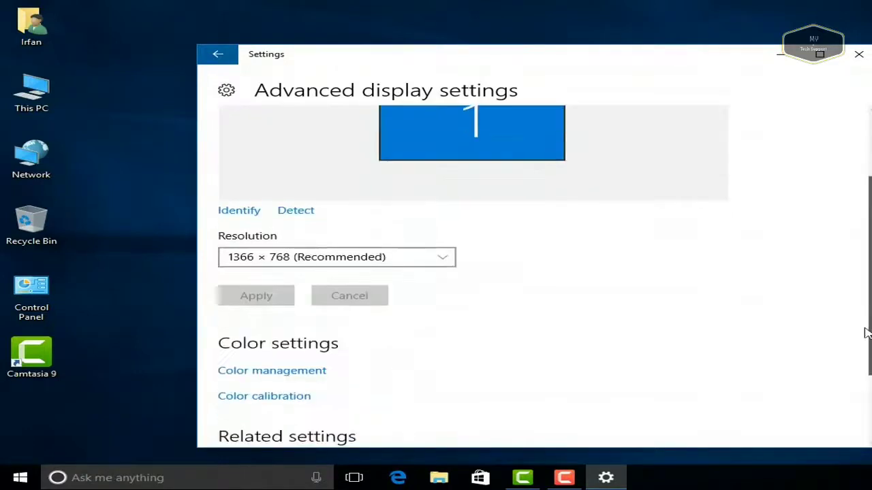
pyautogui.scroll(-1, 866, 332)
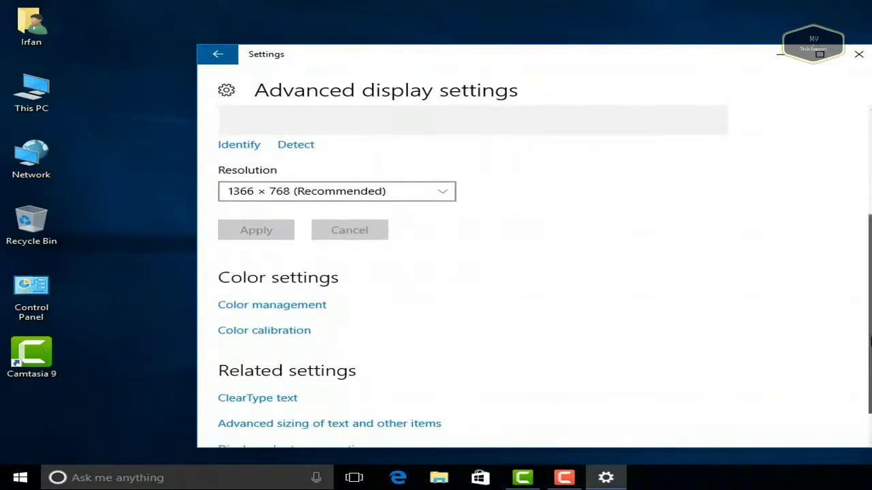
pyautogui.scroll(-1, 869, 338)
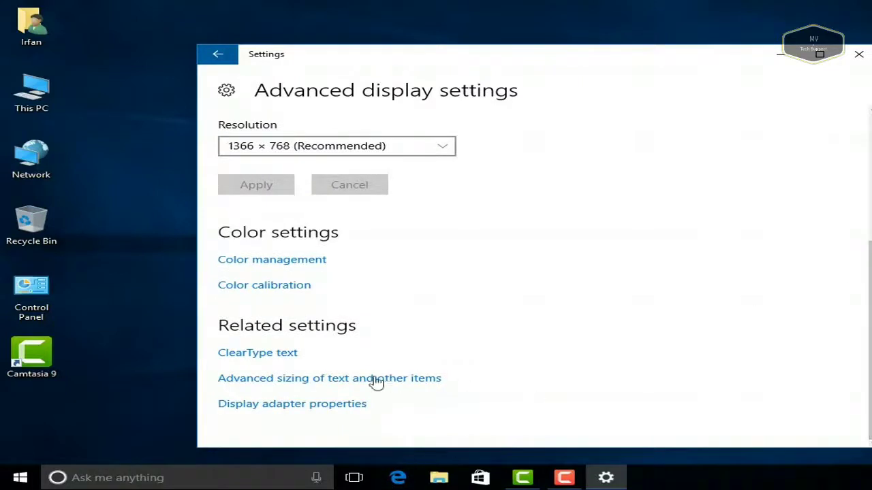
pyautogui.click(308, 405)
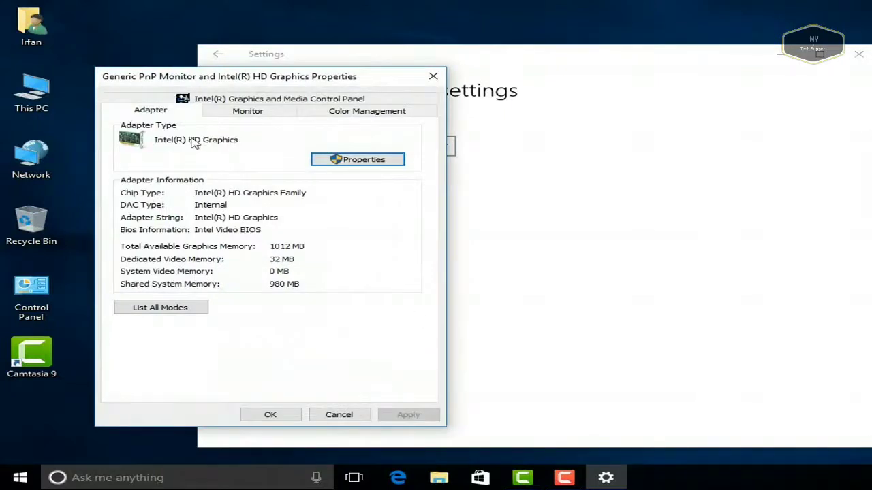
# Step: Launch the Intel Graphics and Media Control Panel in Basic Mode with the mode selection dialog set not to show again, and close it after viewing
pyautogui.click(257, 100)
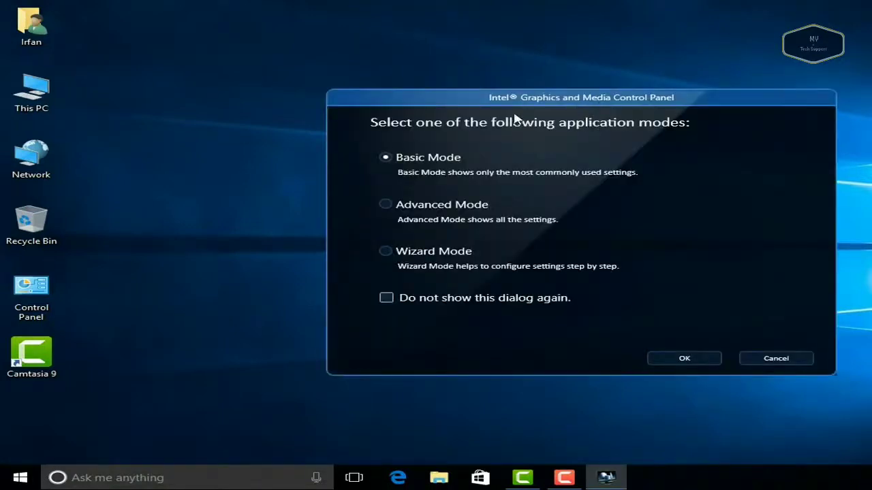
pyautogui.click(394, 300)
pyautogui.click(685, 359)
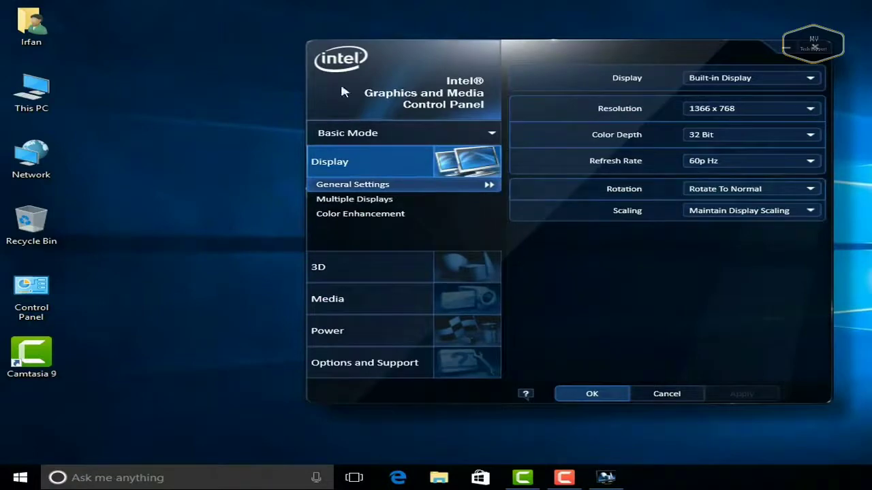
pyautogui.click(825, 49)
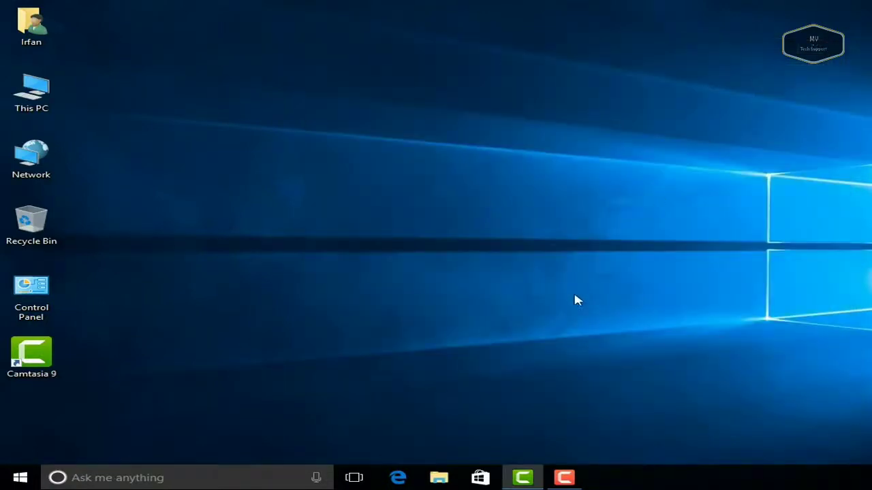